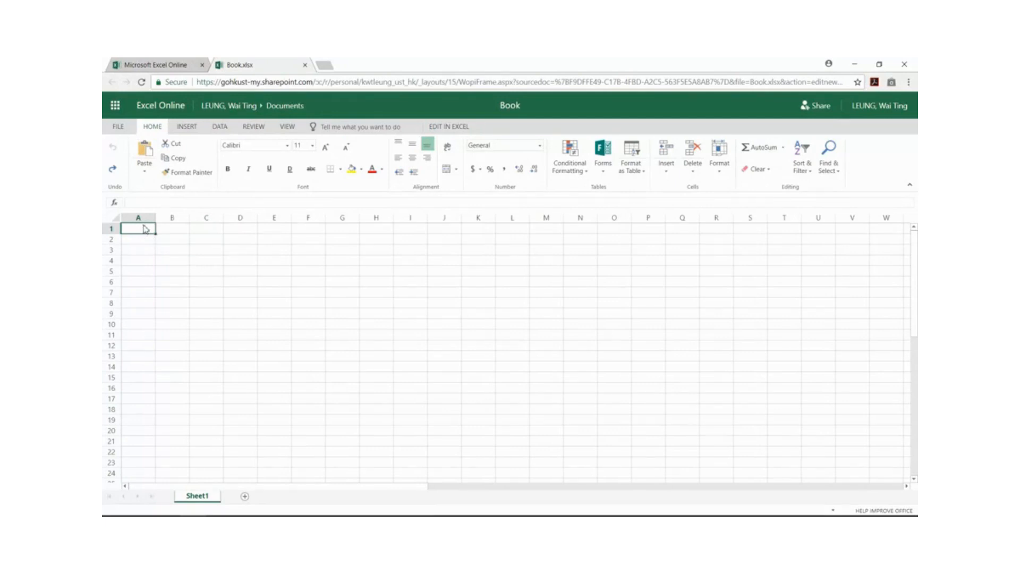
# - Enter the text "I am a cell" in cell A1 and reselect that cell
pyautogui.write('I am')
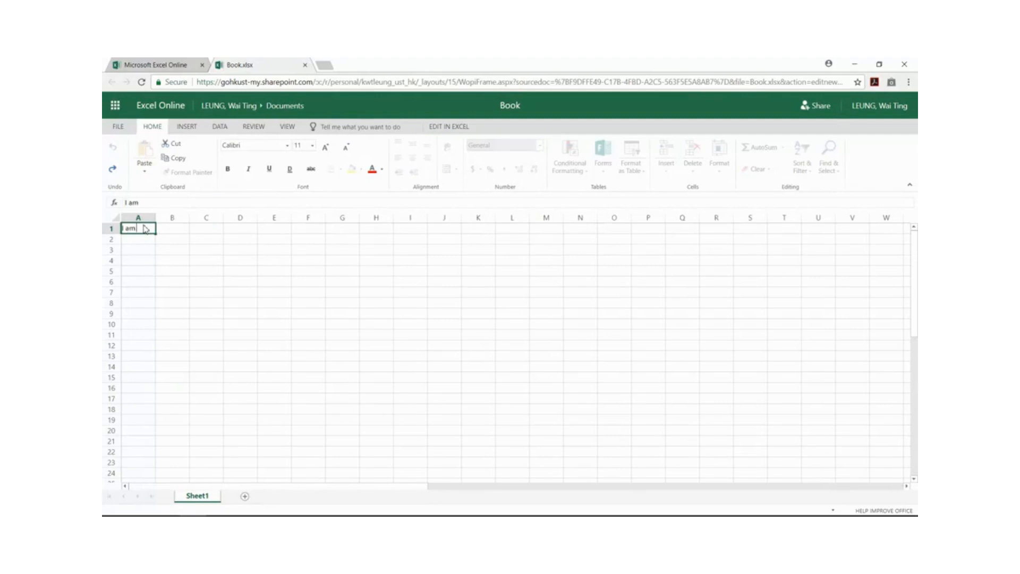
pyautogui.write(' a cell')
pyautogui.press('Return')
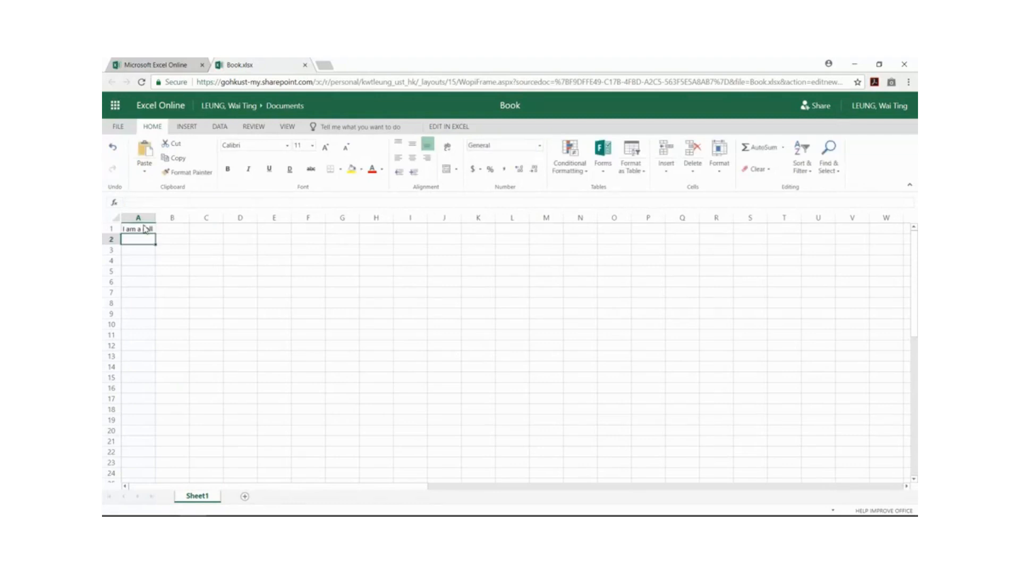
pyautogui.click(145, 229)
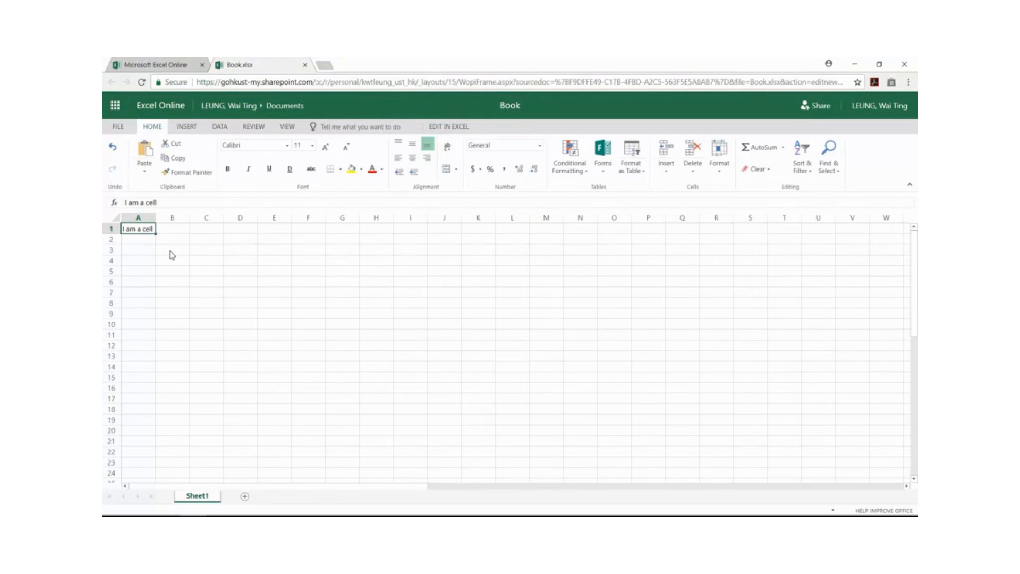
# - Enter the formula "= 1 + 2 - 3 * 4 / 5" in cell A2 and reselect the cell to show its formula
pyautogui.click(143, 240)
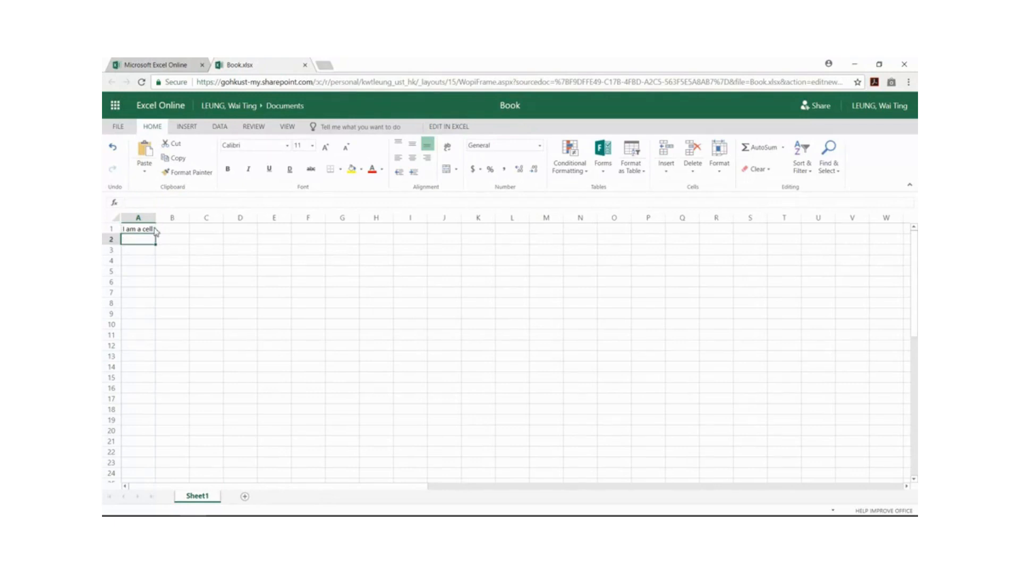
pyautogui.click(163, 201)
pyautogui.write('=')
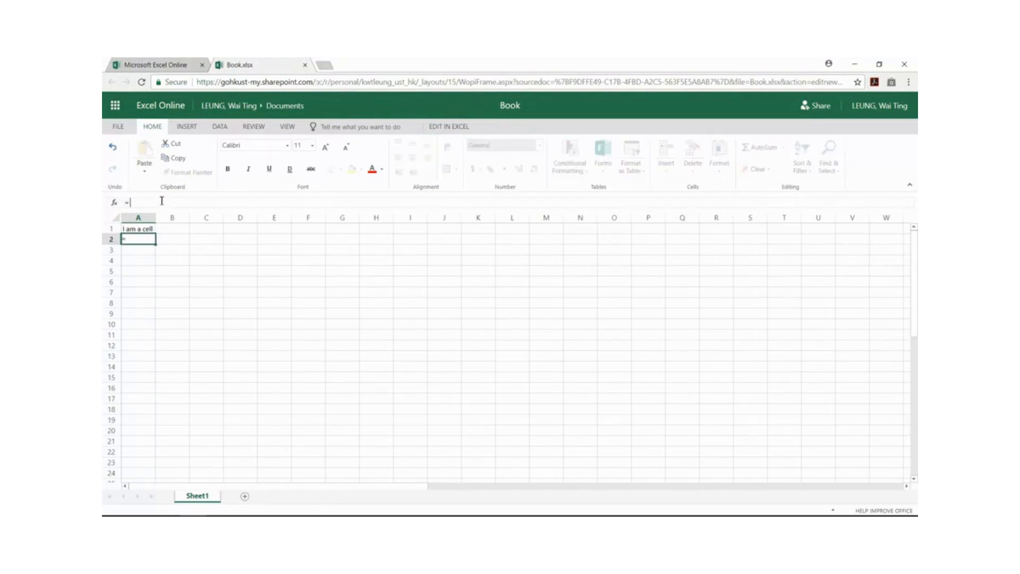
pyautogui.write('1+2-3*4/5')
pyautogui.press('Return')
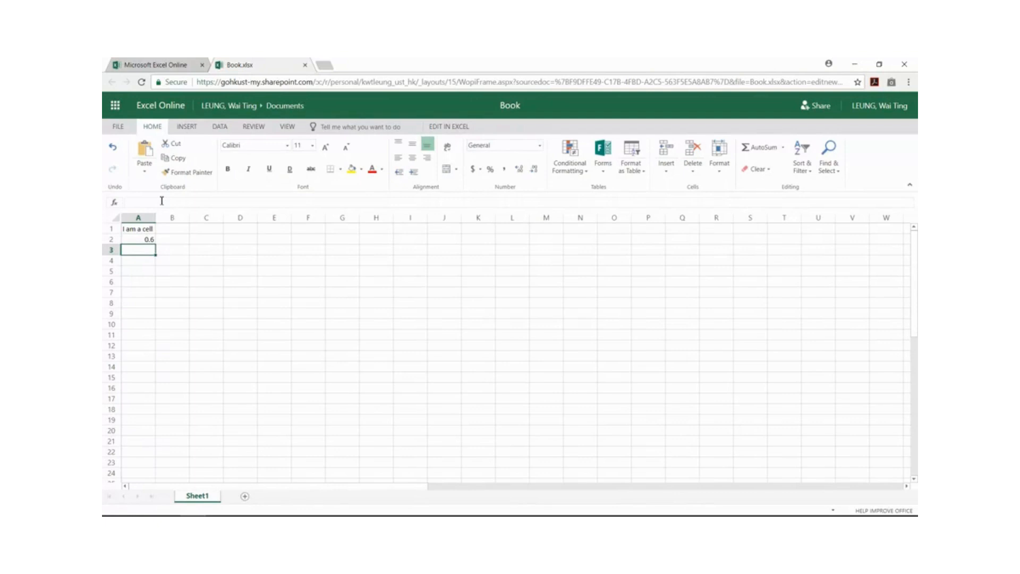
pyautogui.click(144, 240)
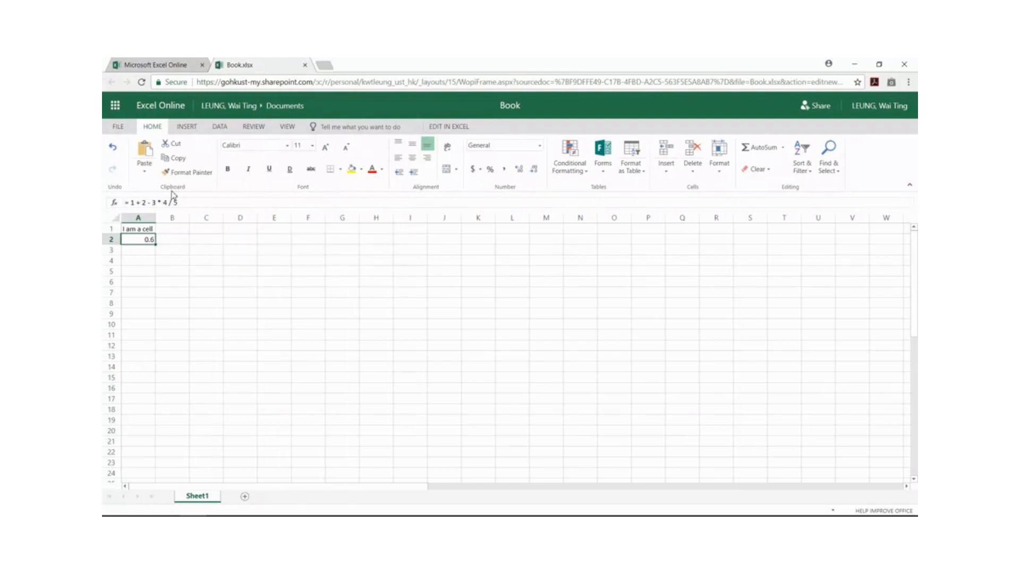
# - Fill cells A4, B4 and C4 with the numbers 1, 2 and 3
pyautogui.press('Down')
pyautogui.press('Down')
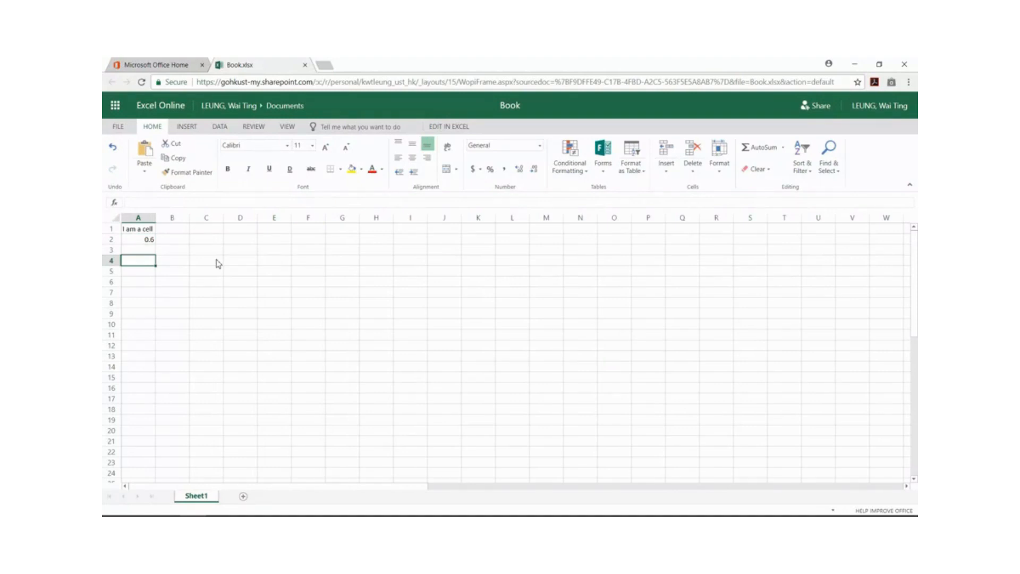
pyautogui.write('1')
pyautogui.press('Tab')
pyautogui.write('2')
pyautogui.press('Tab')
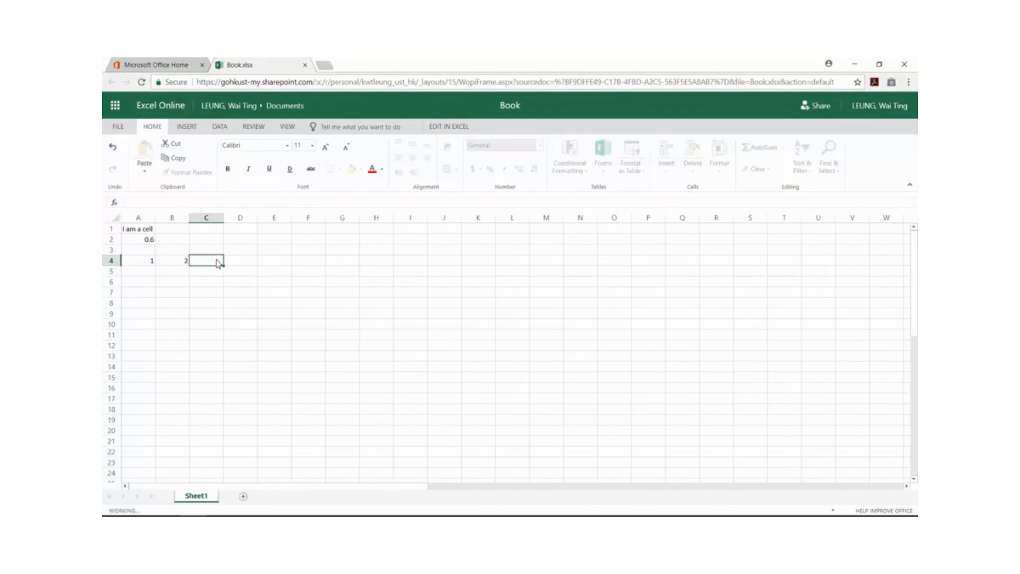
pyautogui.write('3')
pyautogui.press('Tab')
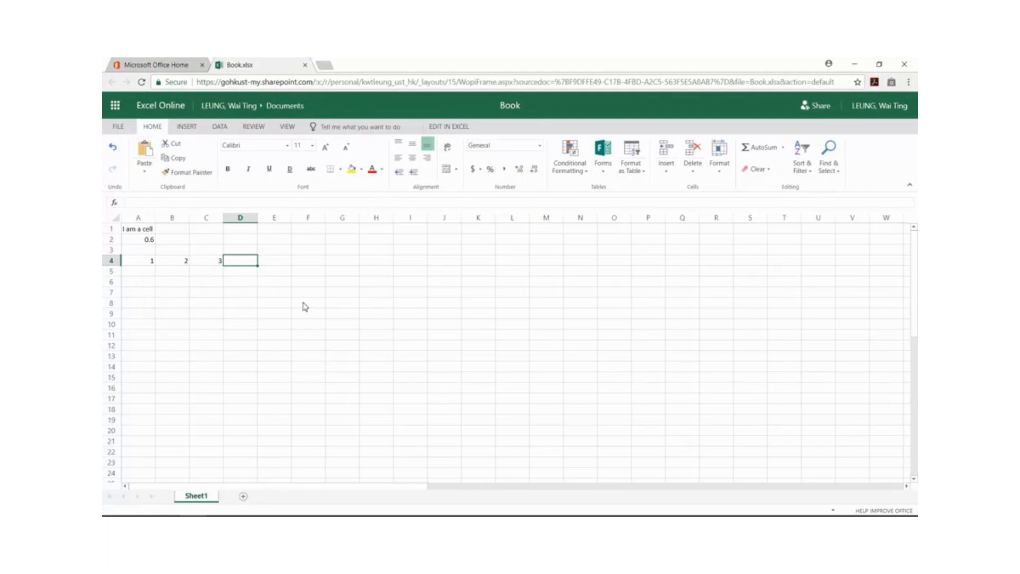
# - Enter the cell-reference formula "=A4 + B4 * C4" in cell D4
pyautogui.write('=A')
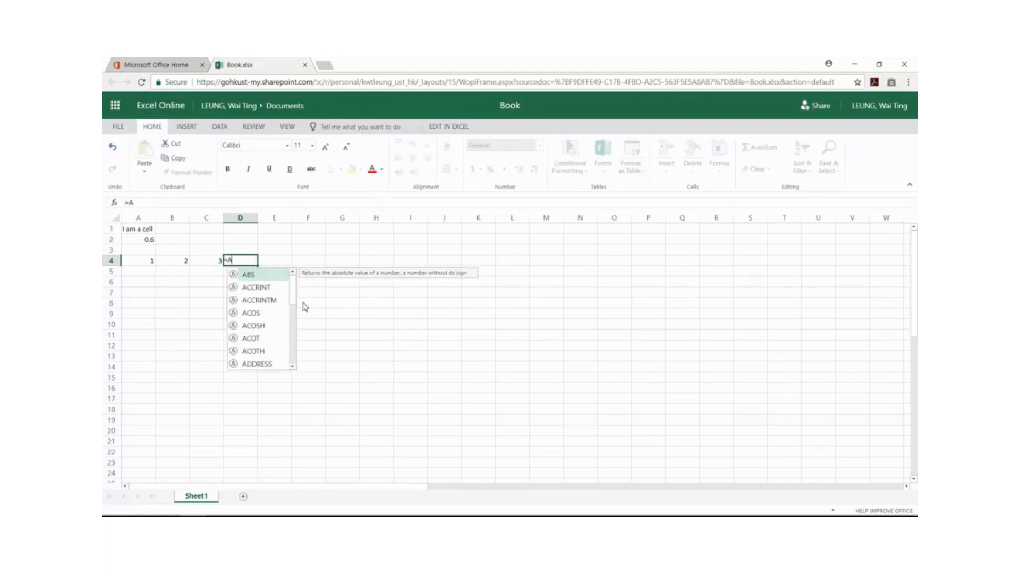
pyautogui.write('4 + B4')
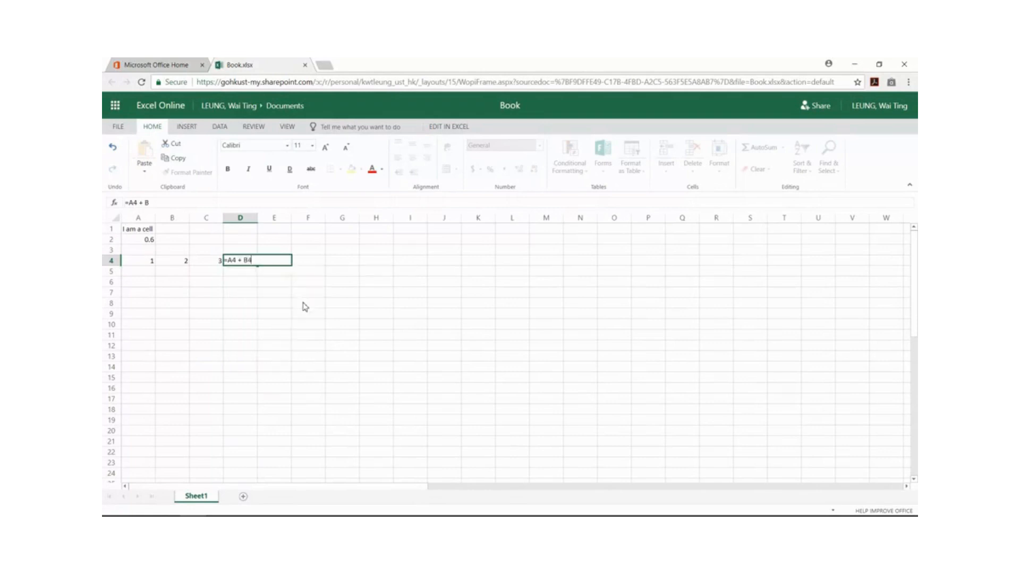
pyautogui.write(' * C4')
pyautogui.press('Return')
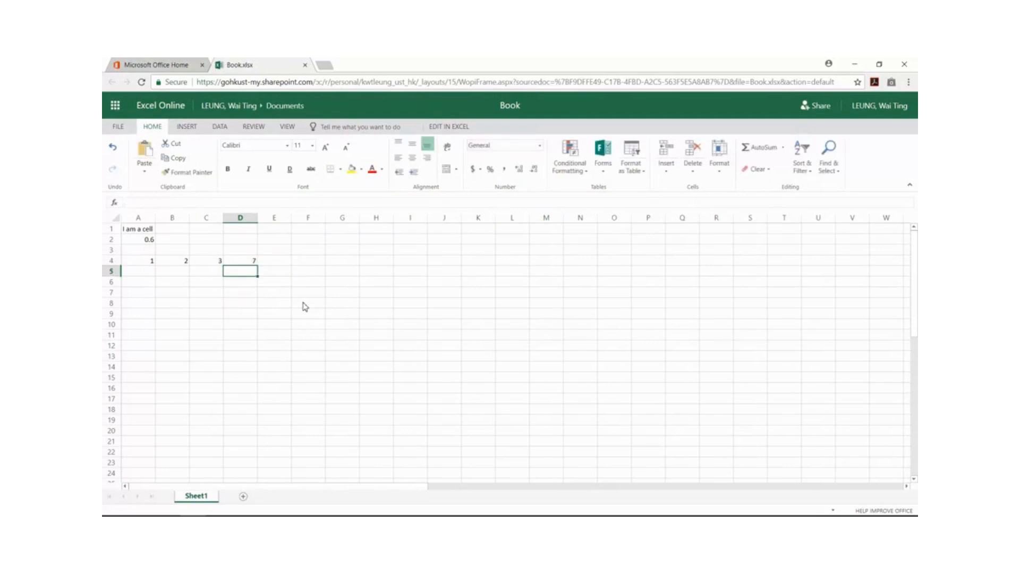
# - Enter "Hello" in cell A5 and "World" in cell B5
pyautogui.click(139, 272)
pyautogui.write('Hello')
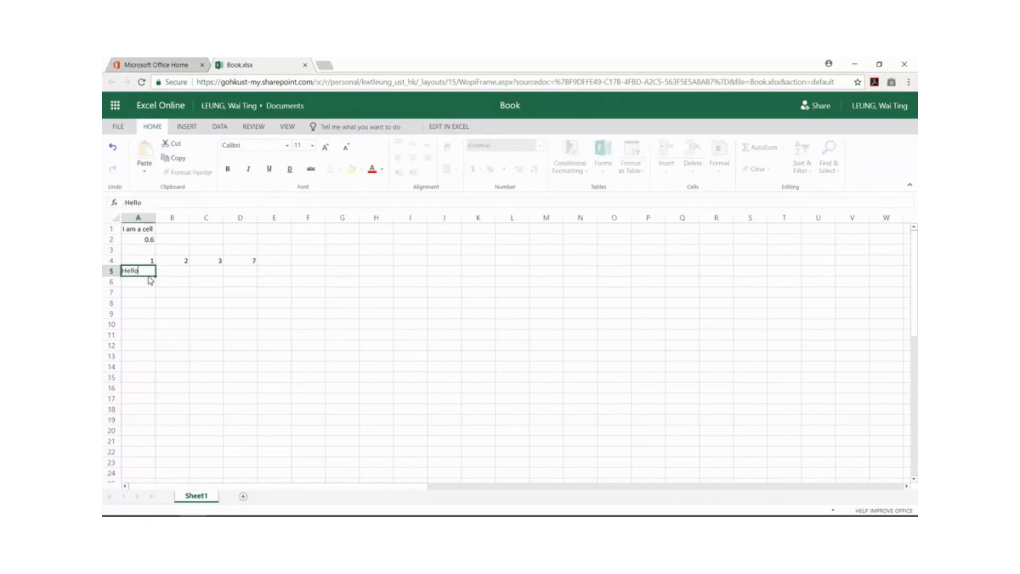
pyautogui.press('Tab')
pyautogui.write('World')
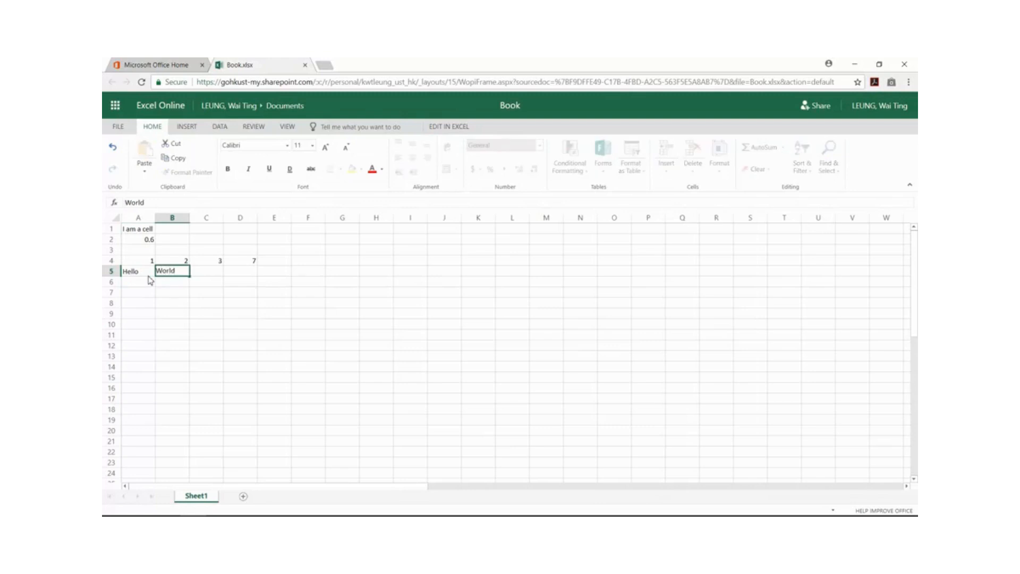
pyautogui.press('Tab')
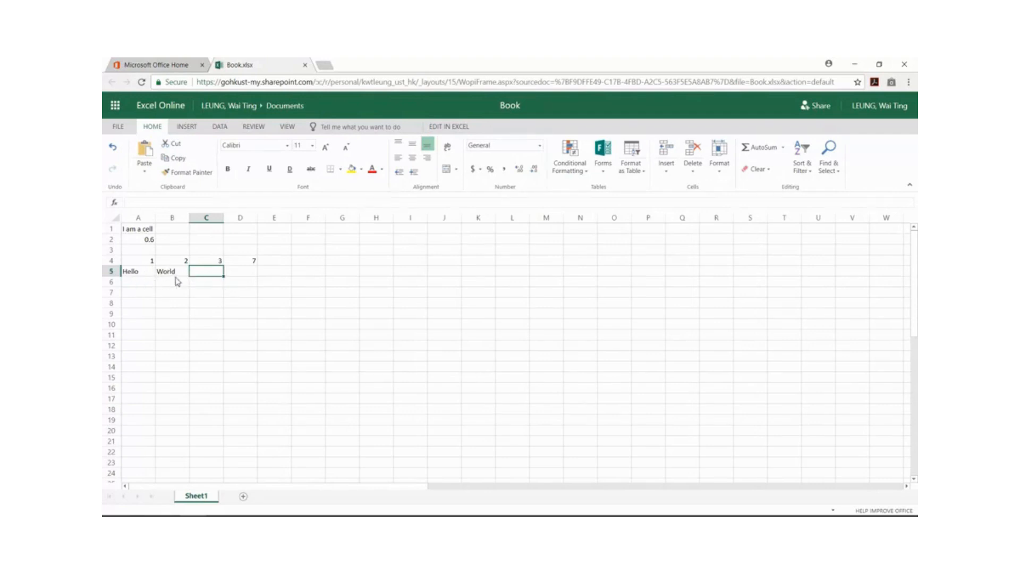
# - Join the two words in cell C5 with the formula "= A5 & B5"
pyautogui.click(254, 204)
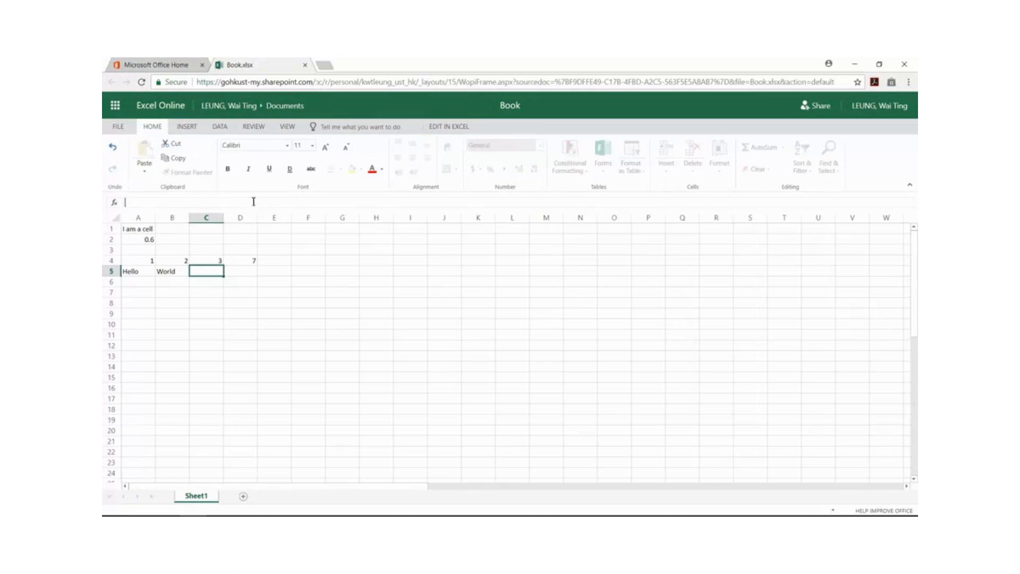
pyautogui.write('=A5 & B5')
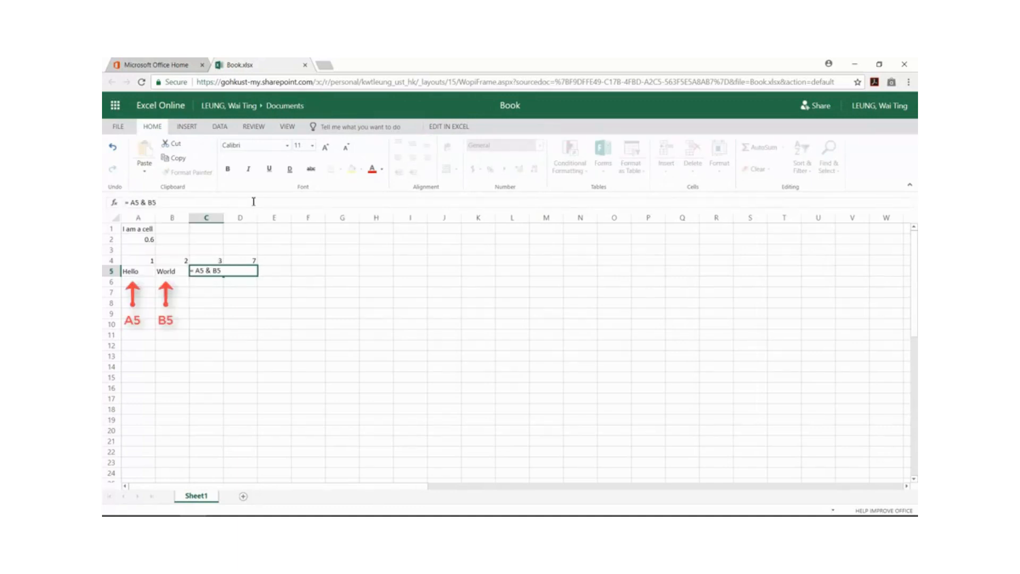
pyautogui.press('Return')
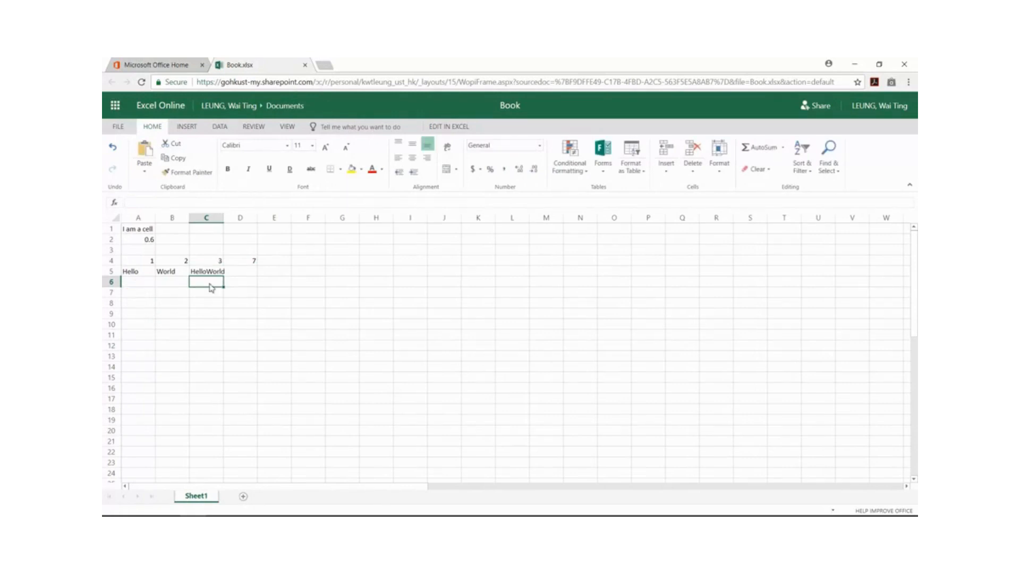
# - Enter the numbers 1, 2 and 3 down column A in cells A7 to A9
pyautogui.press('Down')
pyautogui.press('Left')
pyautogui.press('Left')
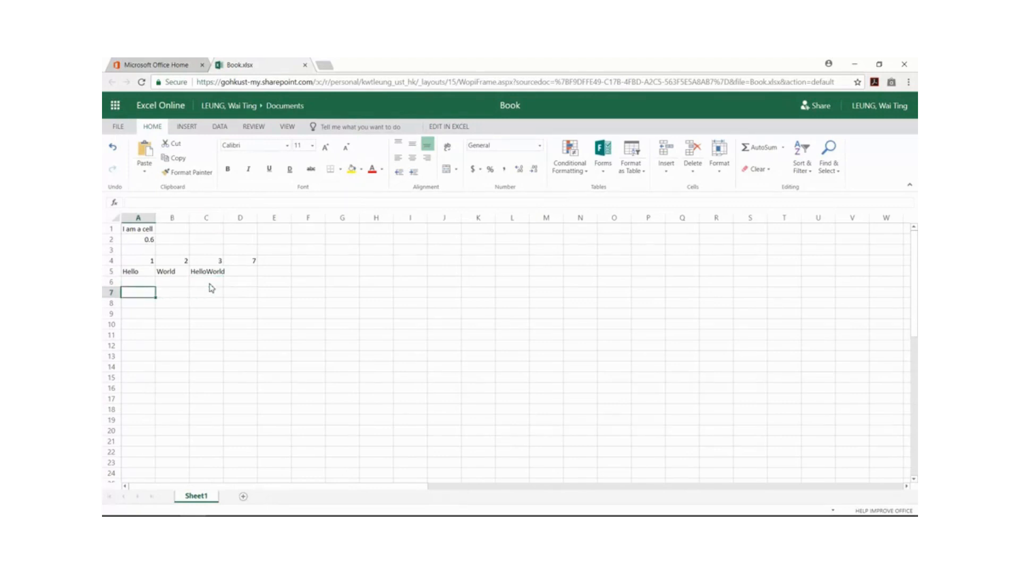
pyautogui.write('1')
pyautogui.press('Return')
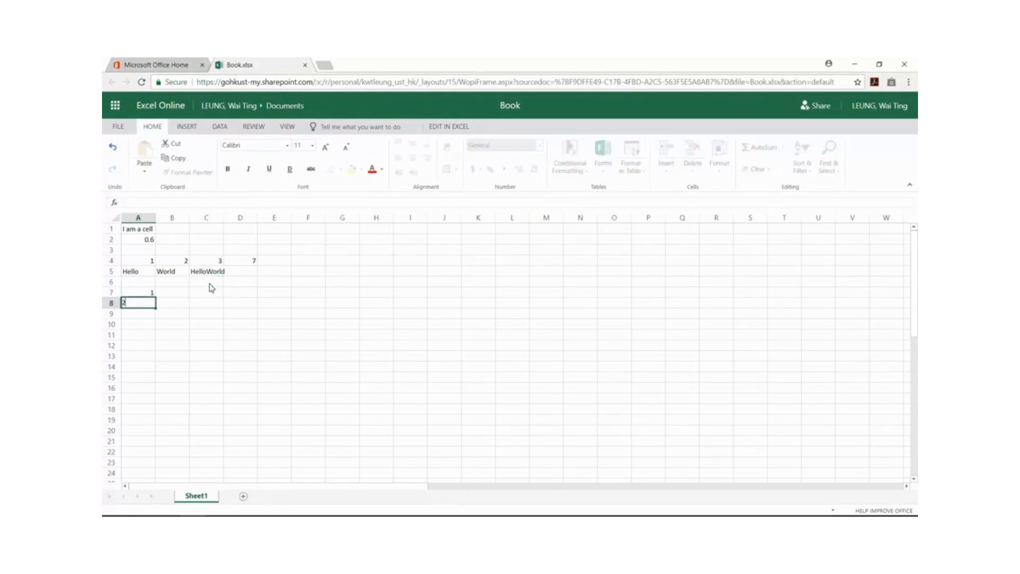
pyautogui.write('2')
pyautogui.press('Return')
pyautogui.write('3')
pyautogui.press('Tab')
# - Enter the numbers 4, 5 and 6 down column B in cells B7 to B9
pyautogui.press('Up')
pyautogui.press('Up')
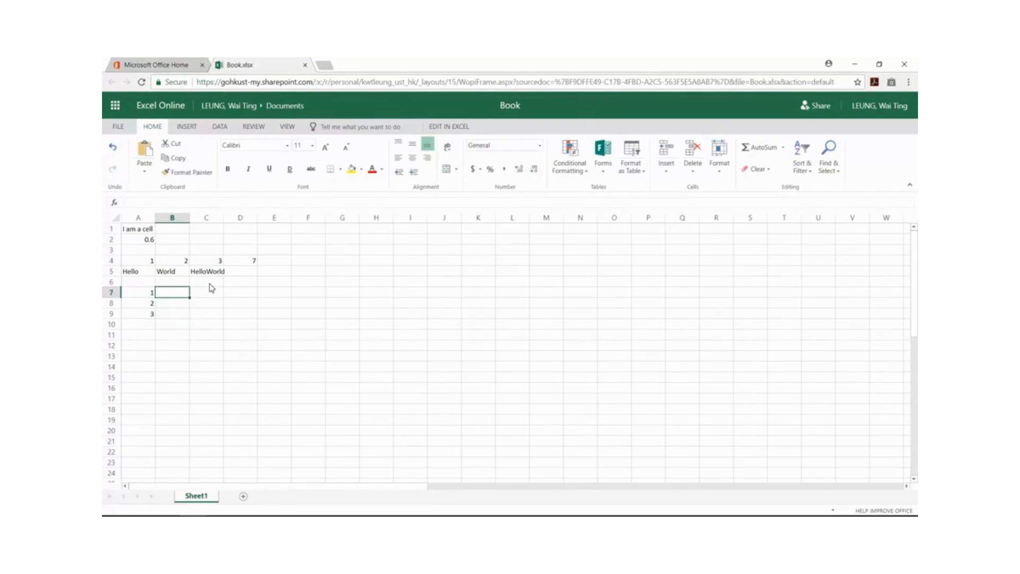
pyautogui.write('4')
pyautogui.press('Return')
pyautogui.write('5')
pyautogui.press('Return')
pyautogui.write('6')
pyautogui.press('Tab')
# - Enter the numbers 7, 8 and 9 down column C in cells C7 to C9
pyautogui.press('Up')
pyautogui.press('Up')
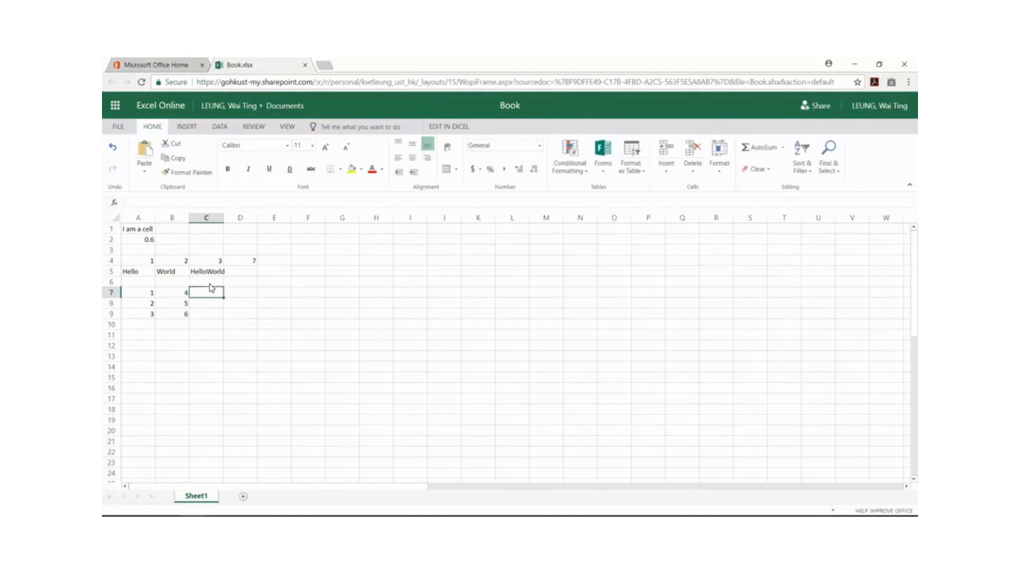
pyautogui.write('7')
pyautogui.press('Return')
pyautogui.write('8')
pyautogui.press('Return')
pyautogui.write('9')
pyautogui.press('Return')
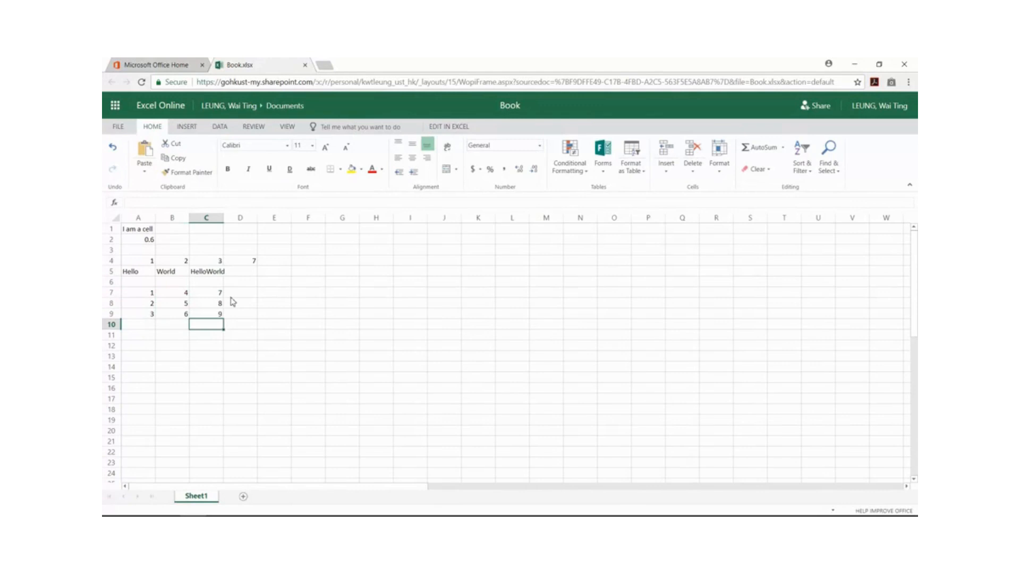
# - Insert the SUM function in cell D7 to add up the range A7:C7
pyautogui.click(234, 293)
pyautogui.click(187, 128)
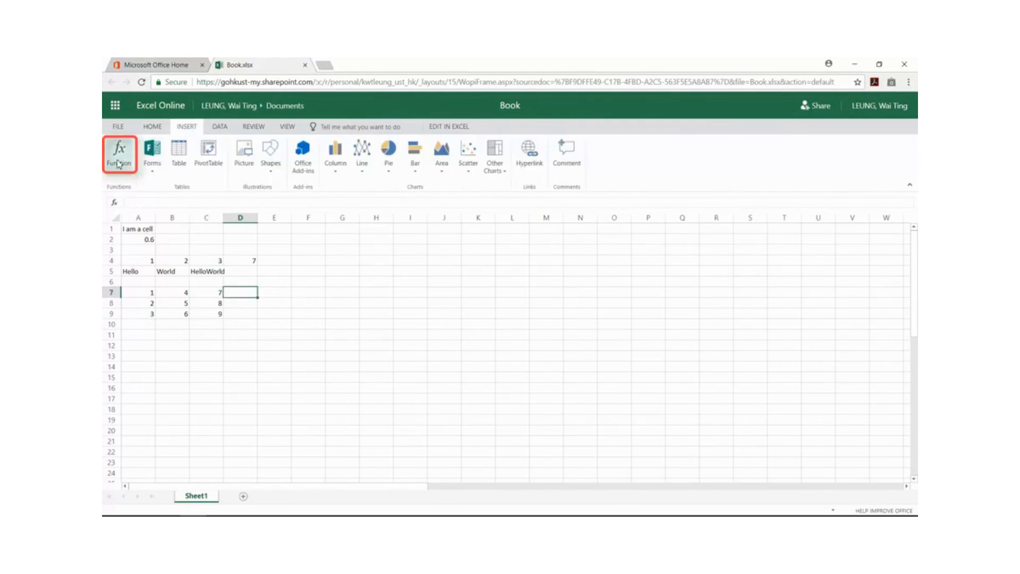
pyautogui.click(119, 160)
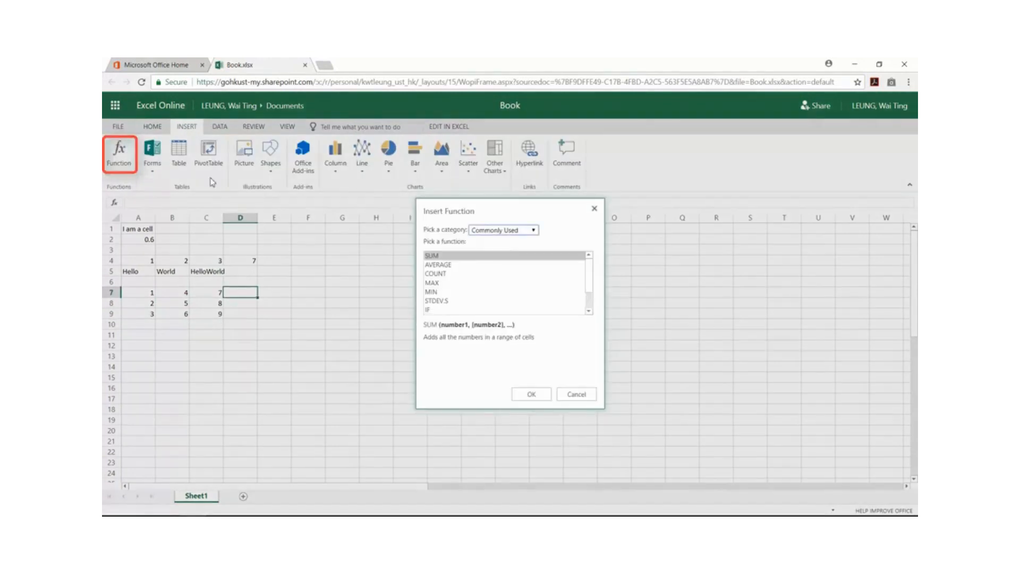
pyautogui.click(530, 394)
pyautogui.moveTo(150, 293); pyautogui.dragTo(196, 295)
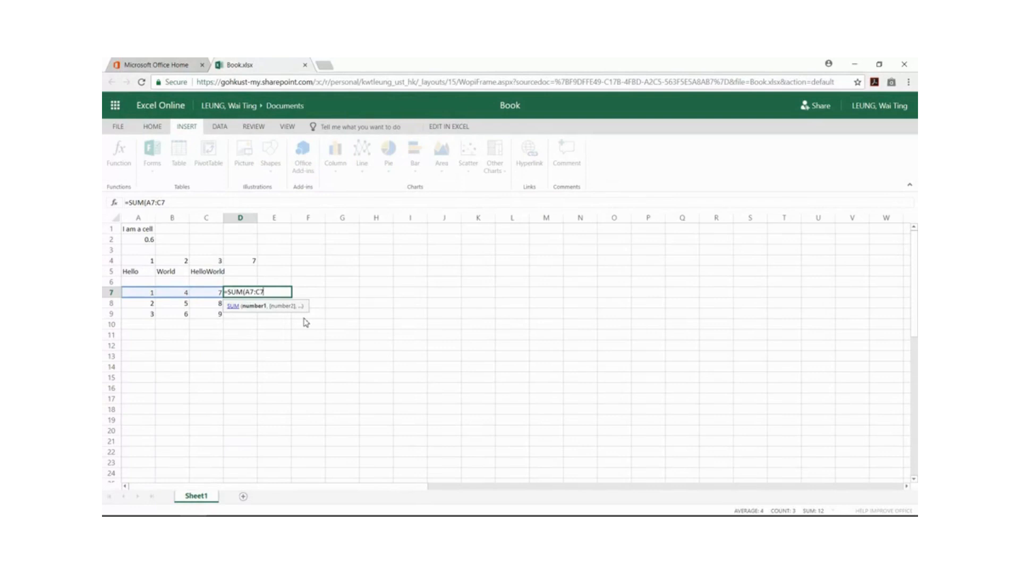
pyautogui.press('Return')
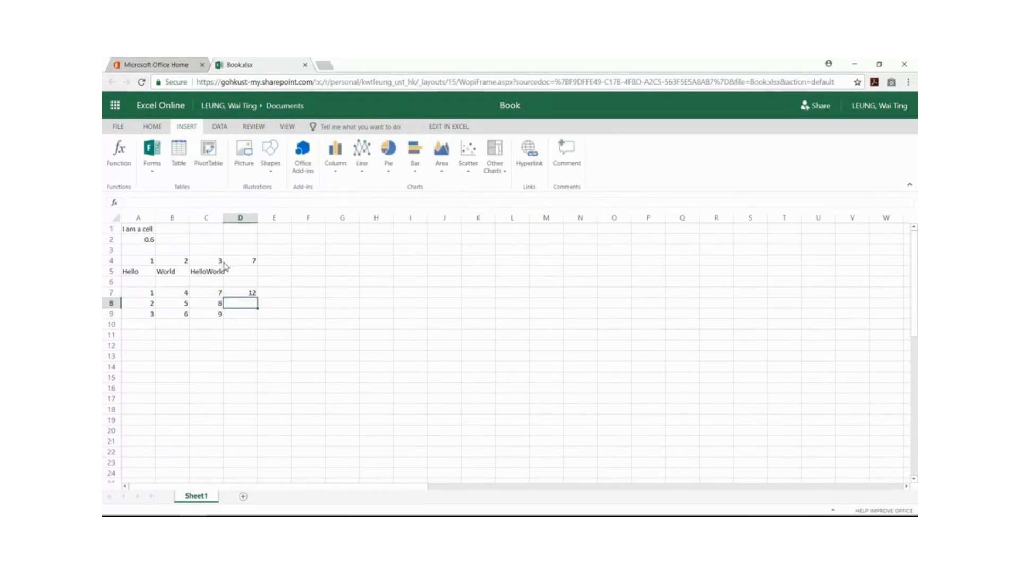
# - View the descriptions of the AVERAGE and COUNT functions among the insertable functions, and close the dialog without inserting one
pyautogui.click(121, 154)
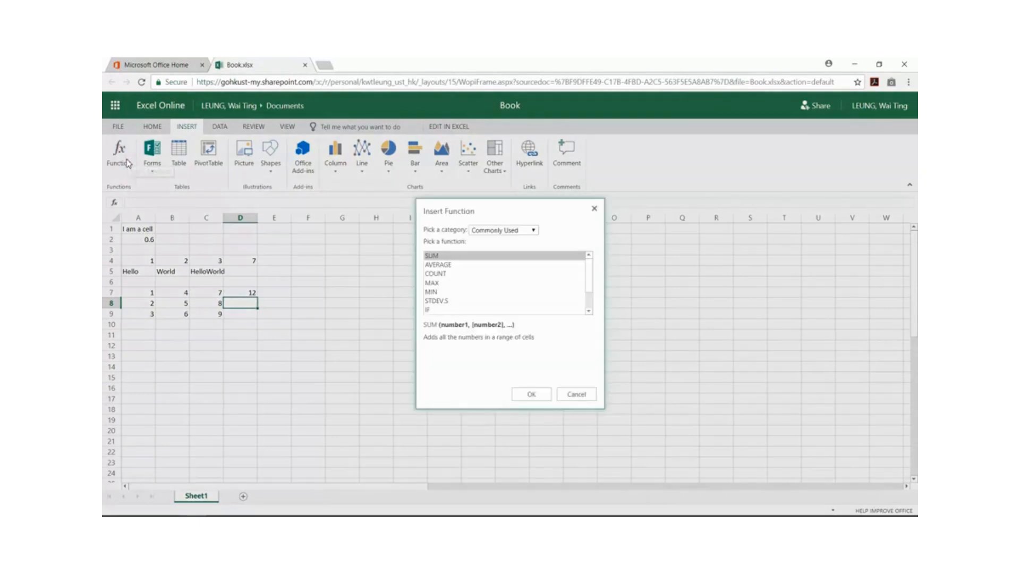
pyautogui.click(469, 265)
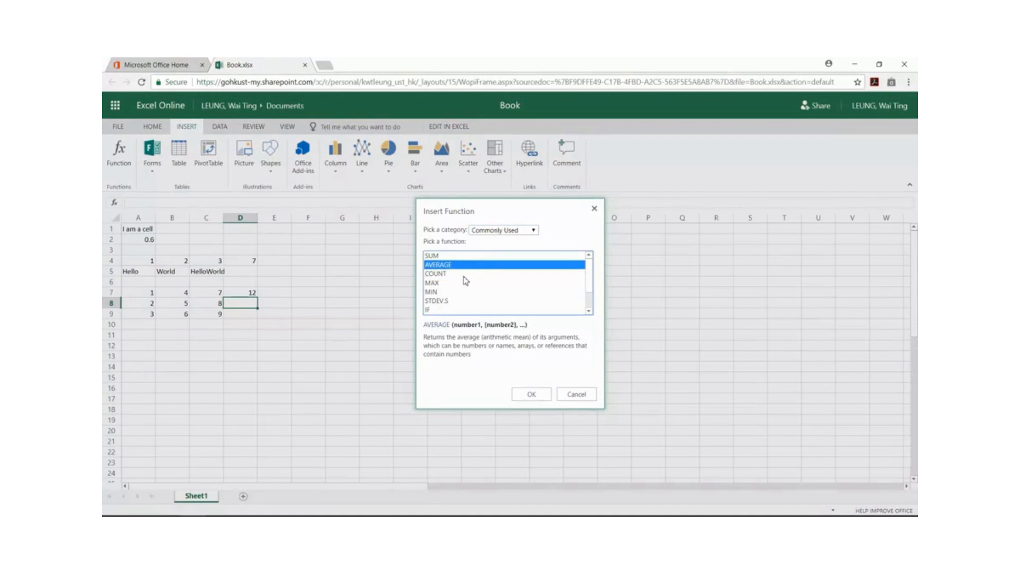
pyautogui.click(465, 274)
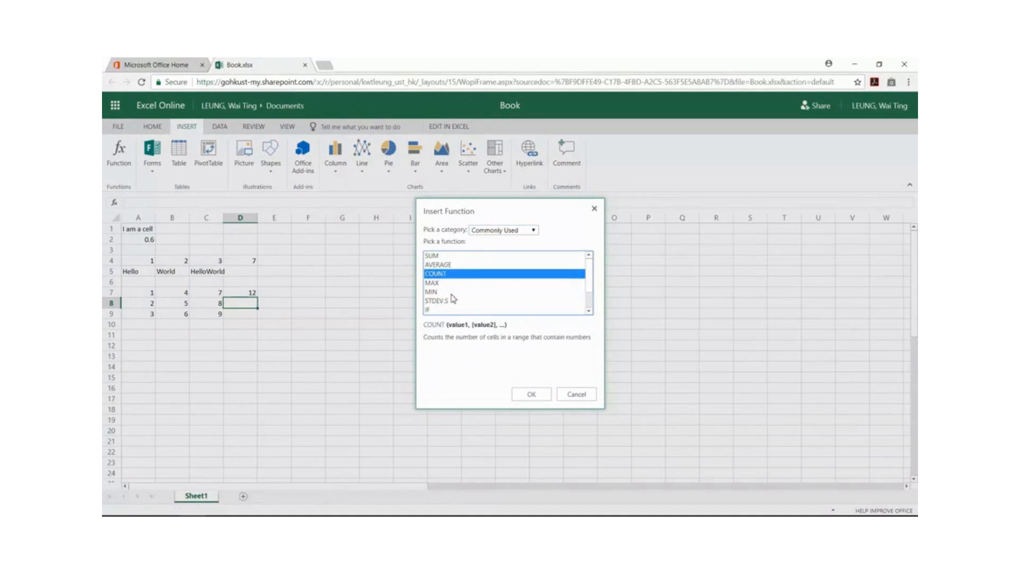
pyautogui.click(574, 394)
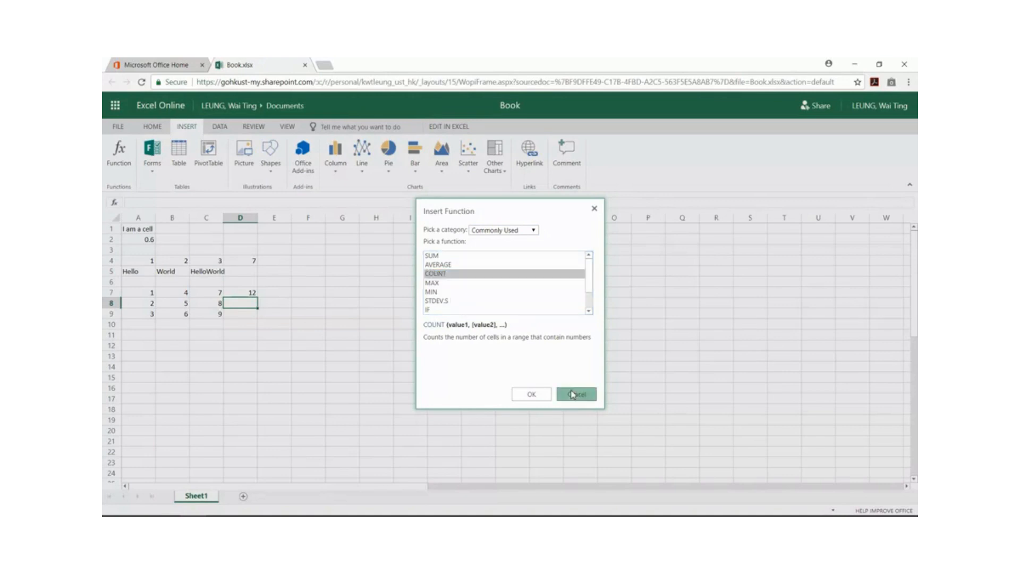
# - Copy the SUM formula from cell D7 down through cell D9 with AutoFill
pyautogui.click(253, 296)
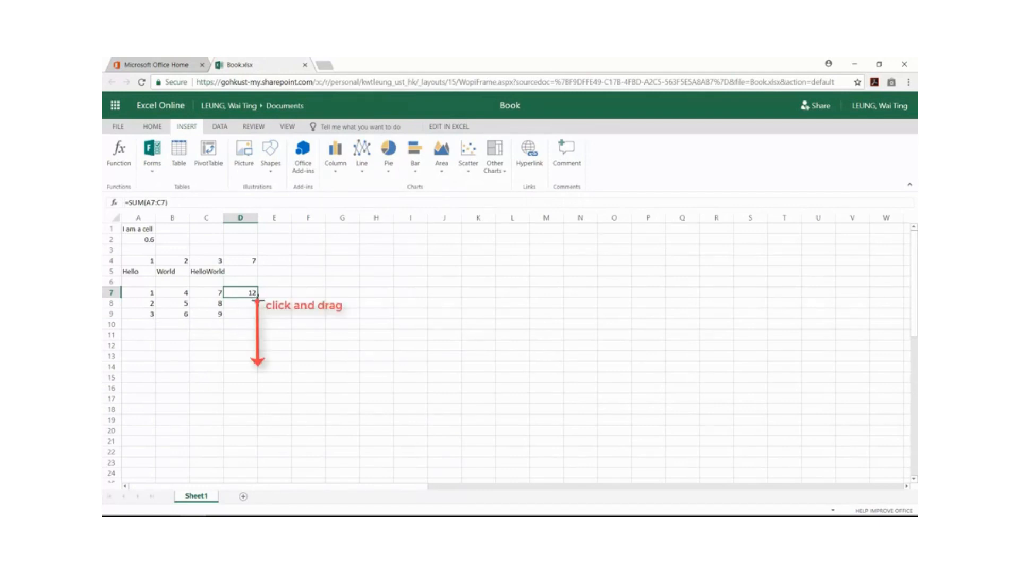
pyautogui.moveTo(257, 301); pyautogui.dragTo(256, 313)
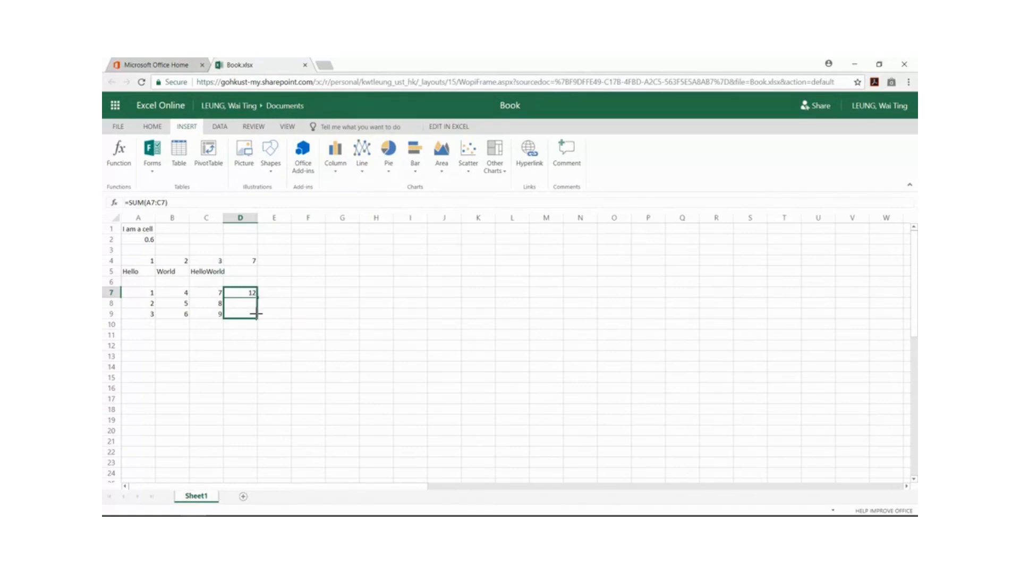
pyautogui.moveTo(257, 314); pyautogui.dragTo(256, 313)
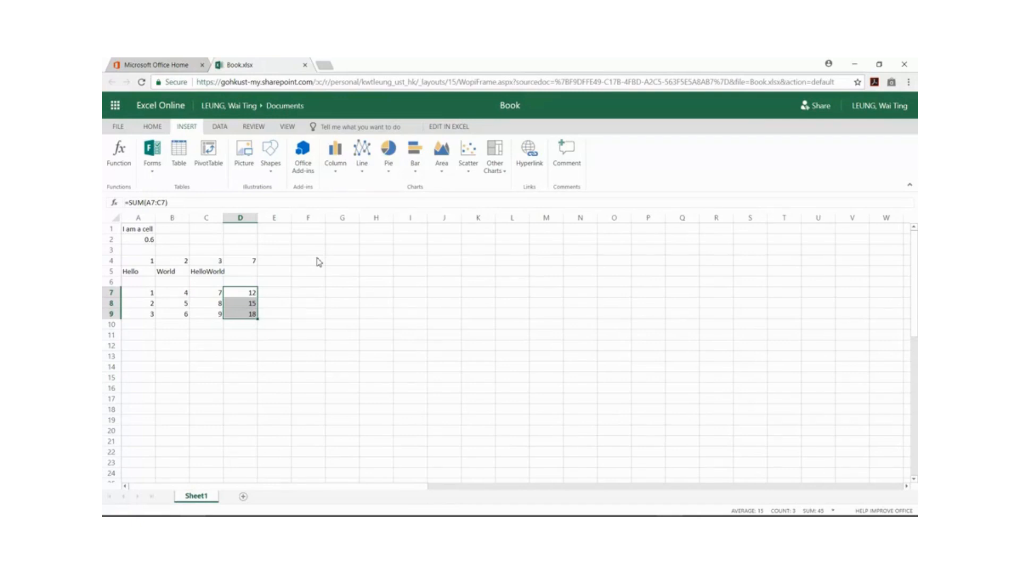
# - Enter the numbers 1 and 2 in cells A11 and B11, leaving row 10 empty below the existing data
pyautogui.press('Down')
pyautogui.press('Down')
pyautogui.press('Down')
pyautogui.press('Down')
pyautogui.press('Left')
pyautogui.press('Left')
pyautogui.press('Left')
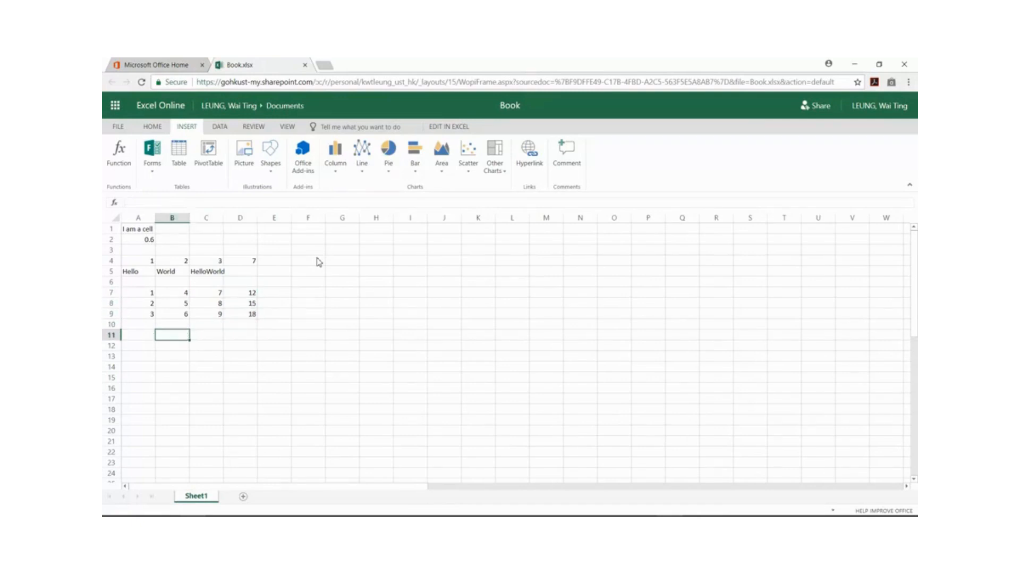
pyautogui.write('1')
pyautogui.press('Tab')
pyautogui.write('2')
pyautogui.press('Return')
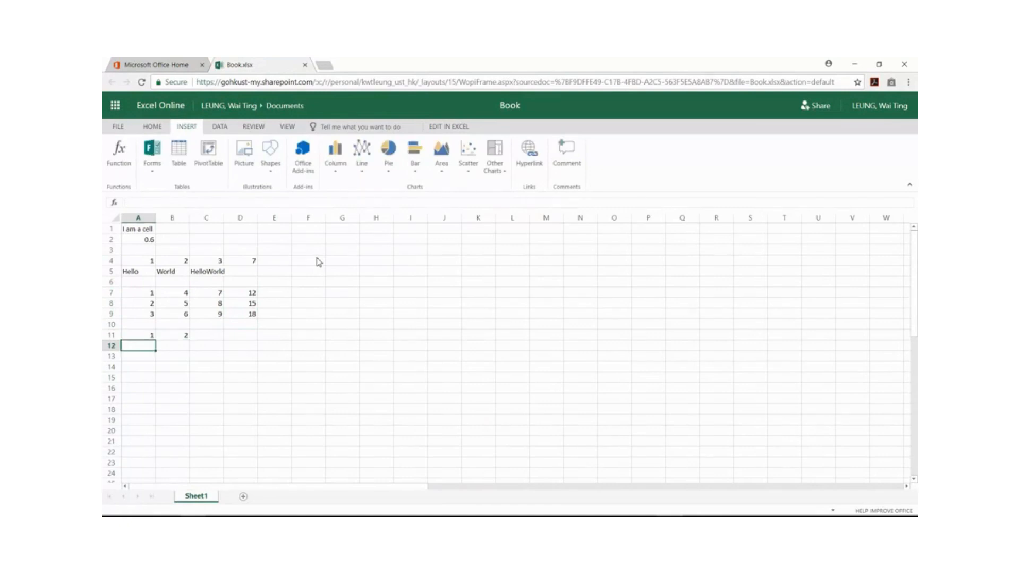
# - Enter 3 and 4 in cells A12 and B12, and 5 and 6 in cells A13 and B13
pyautogui.write('3')
pyautogui.press('Tab')
pyautogui.write('4')
pyautogui.press('Return')
pyautogui.write('5')
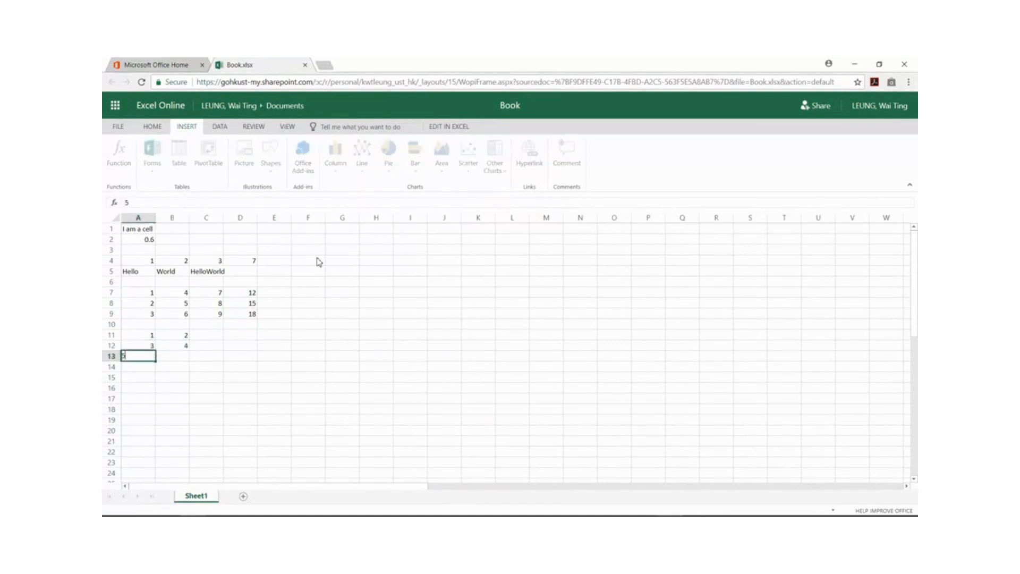
pyautogui.press('Tab')
pyautogui.write('6')
pyautogui.press('Tab')
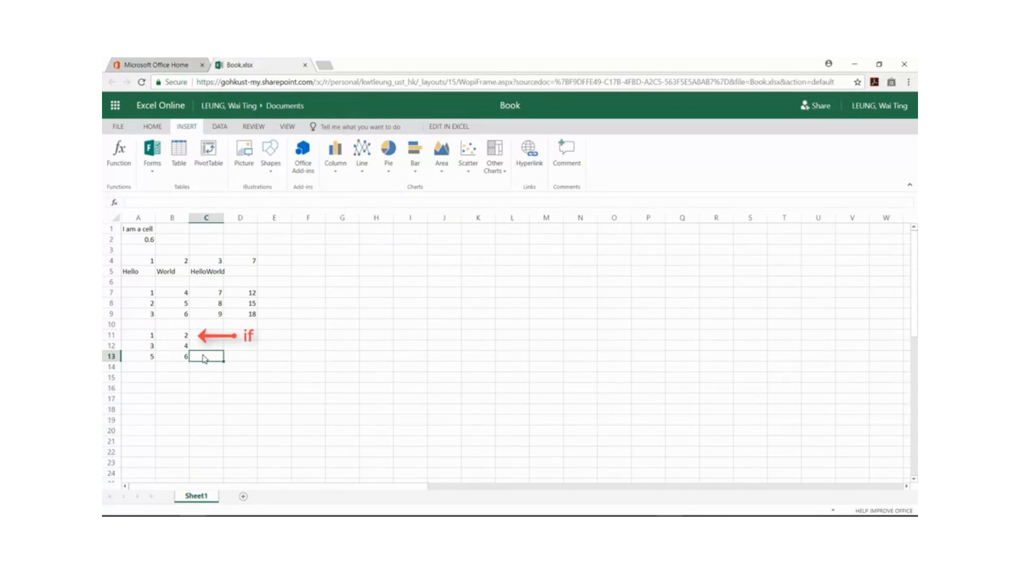
# - Enter the formula = IF(A11>B11, A11, B11) in cell C11 to return the larger of the two values, and reselect the cell
pyautogui.press('Up')
pyautogui.press('Up')
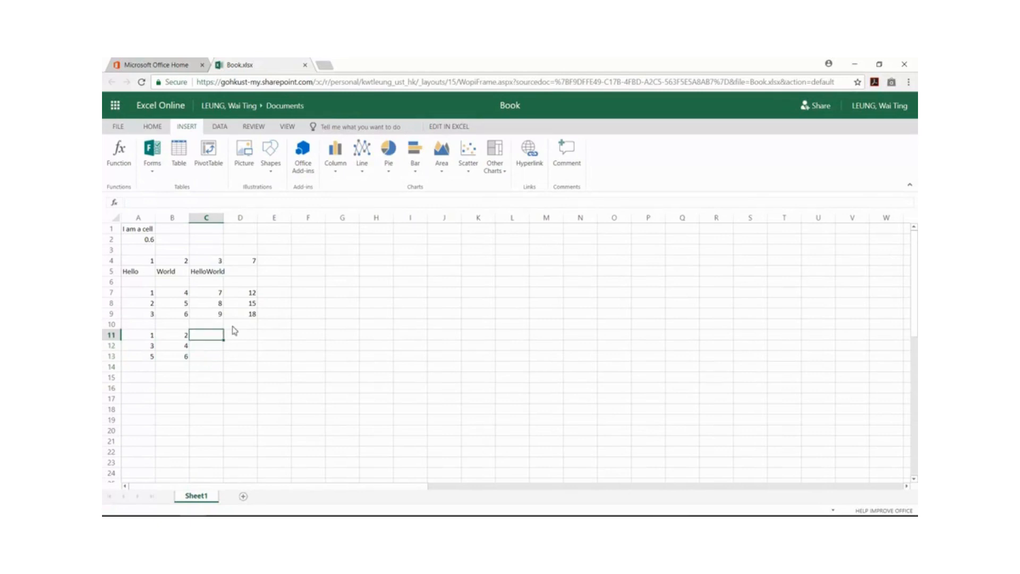
pyautogui.write('=')
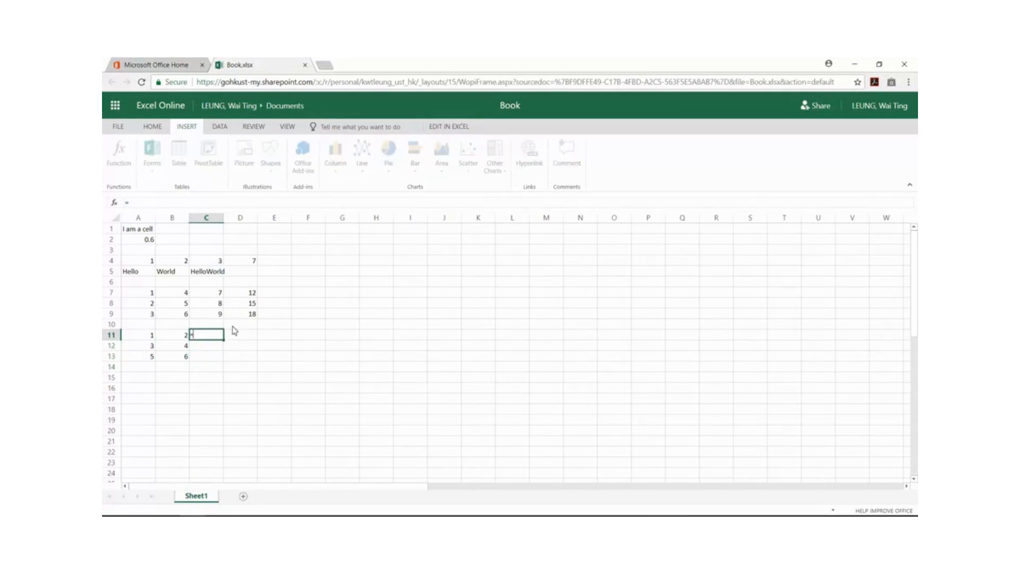
pyautogui.write(' IF(A1')
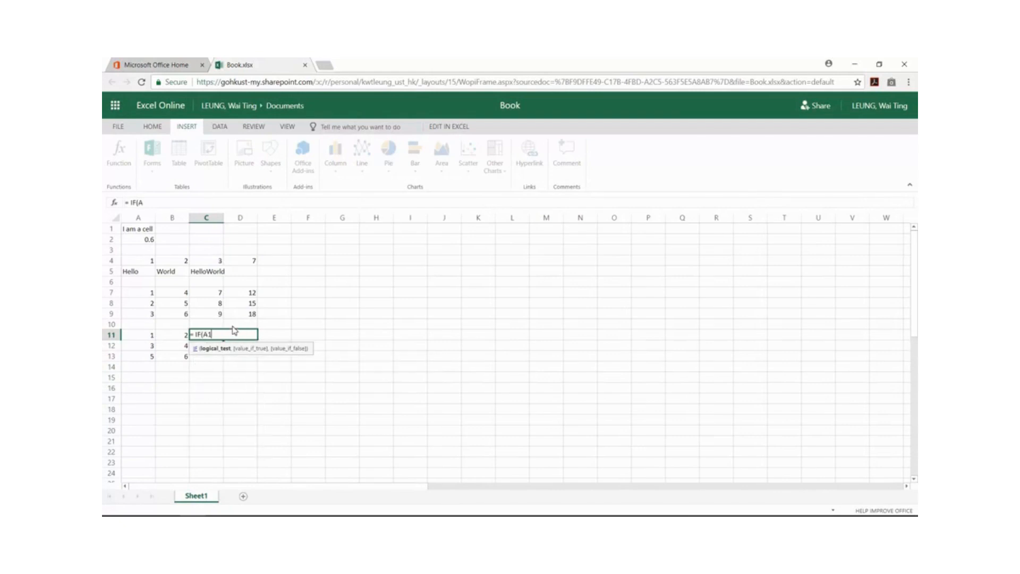
pyautogui.write('1>B11, A11')
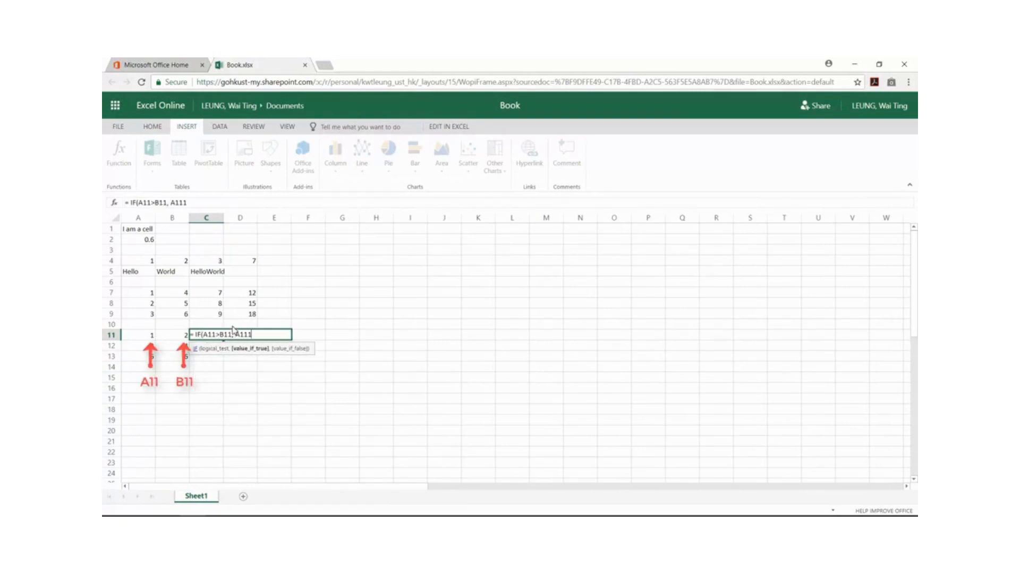
pyautogui.write(', B11')
pyautogui.press('Return')
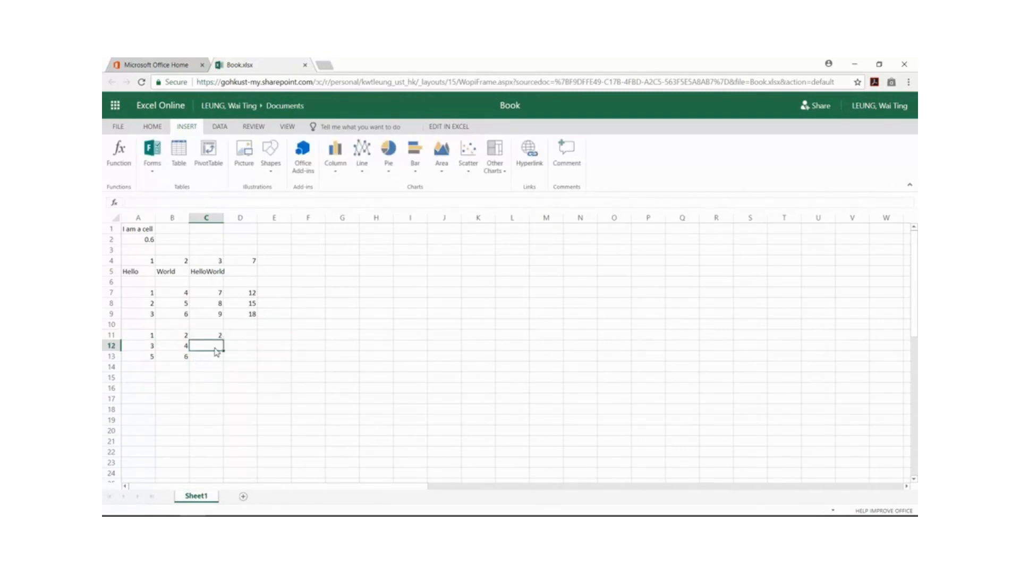
pyautogui.click(220, 336)
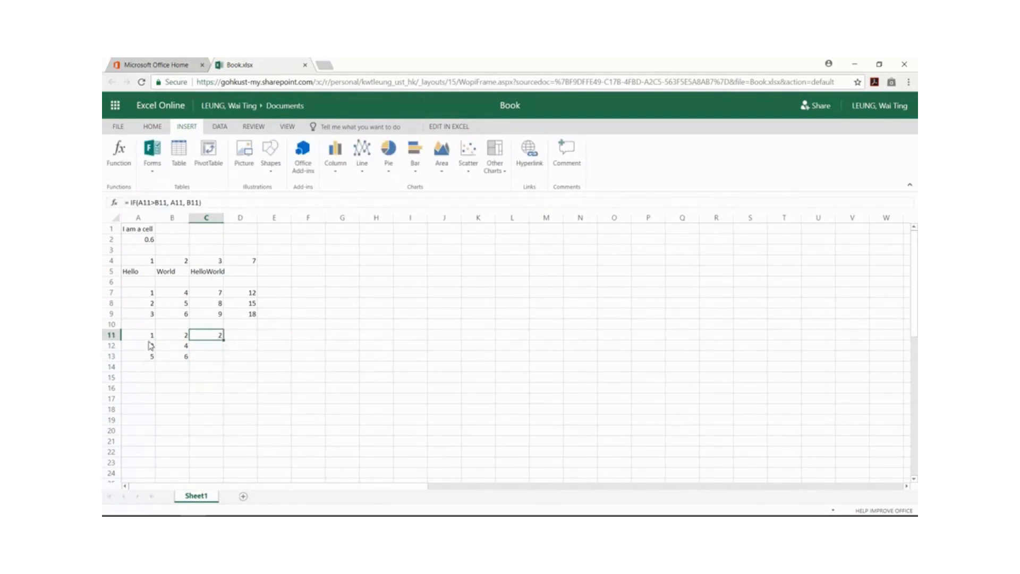